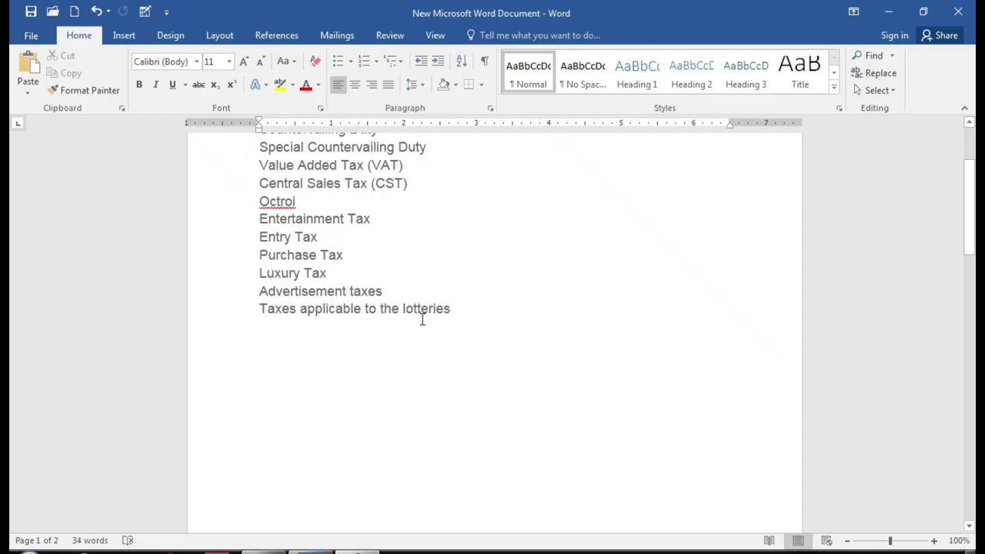
- Examine the 15-digit GSTIN structure table on page 2, covering state code, PAN, entity code, blank and check digit
scroll(422, 323, down, 10)
scroll(433, 409, down, 4)
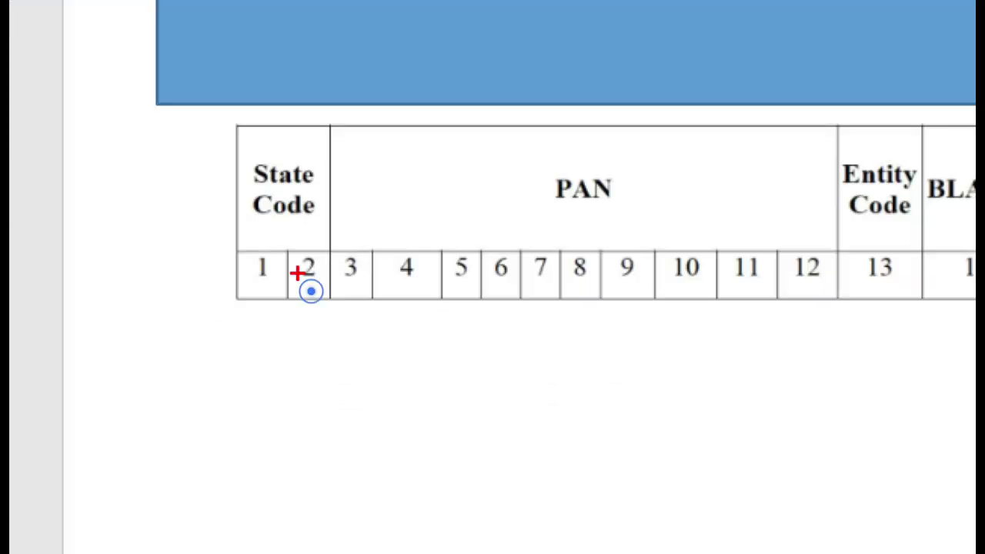
drag(221, 238, 325, 316)
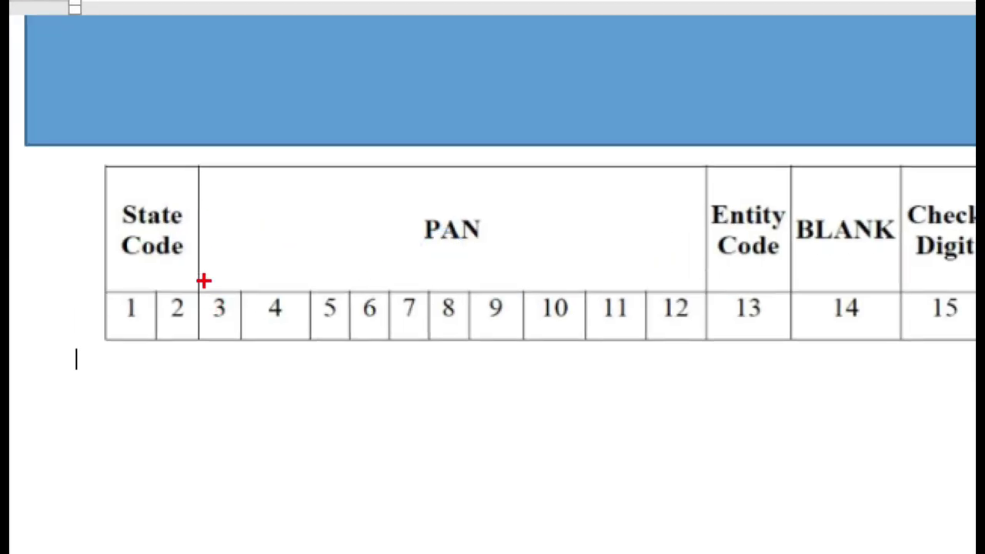
drag(198, 280, 708, 345)
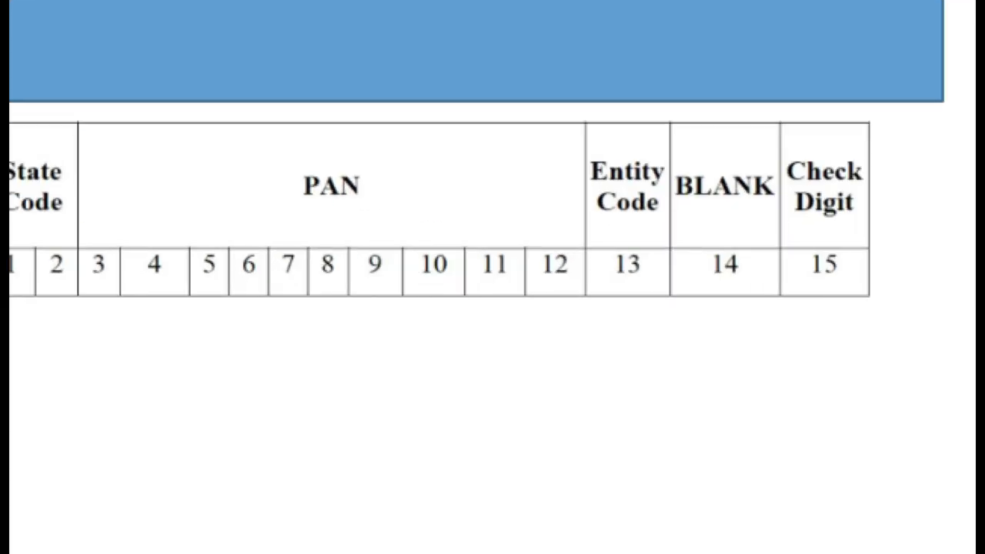
click(296, 284)
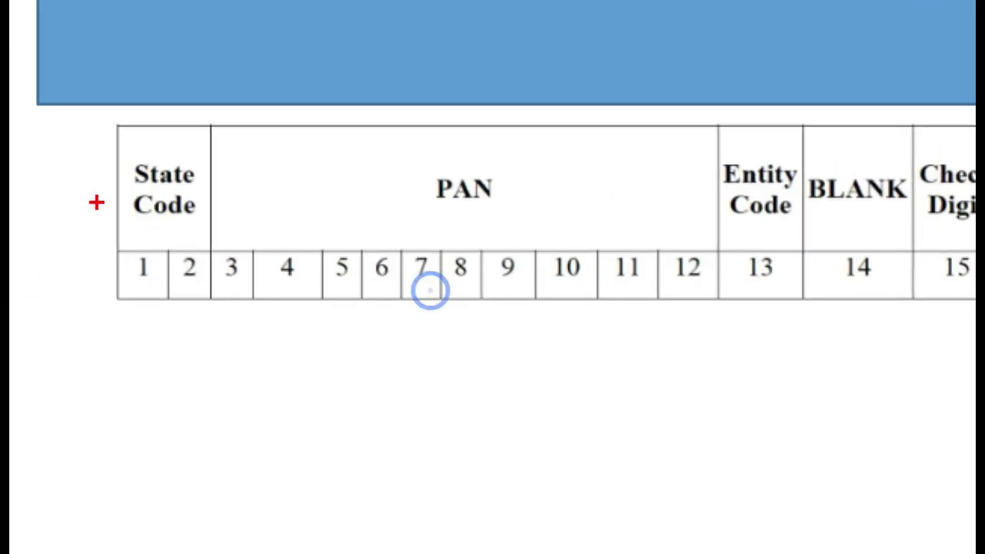
click(264, 259)
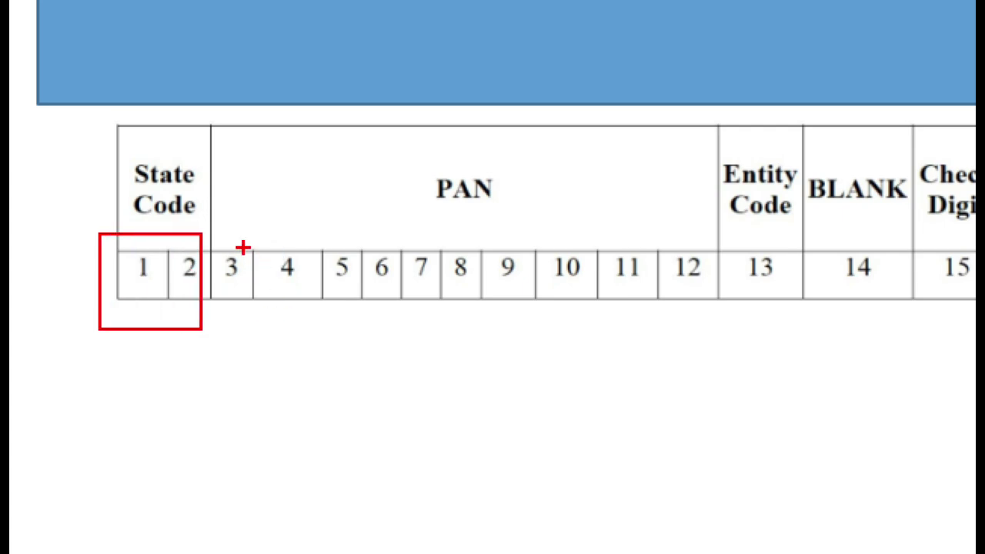
click(319, 262)
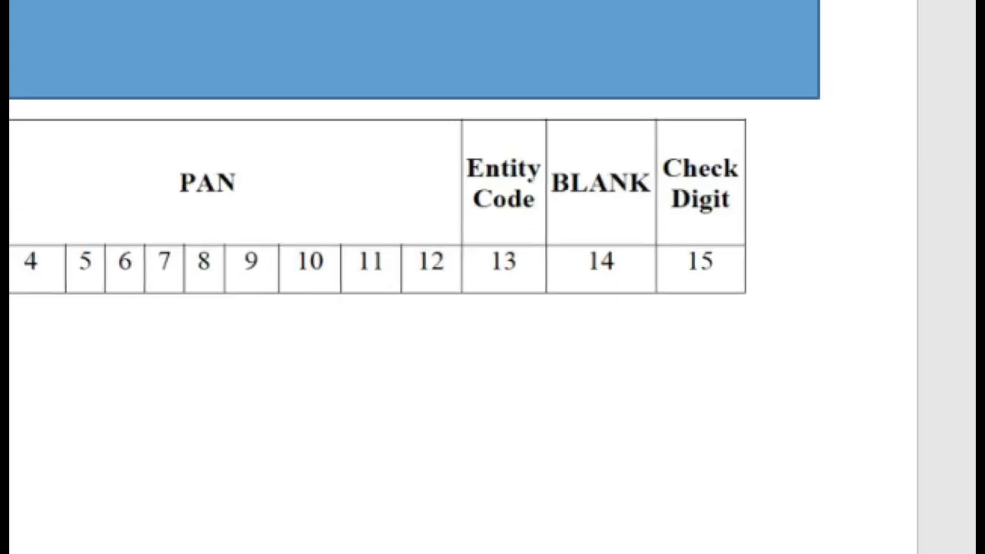
click(690, 296)
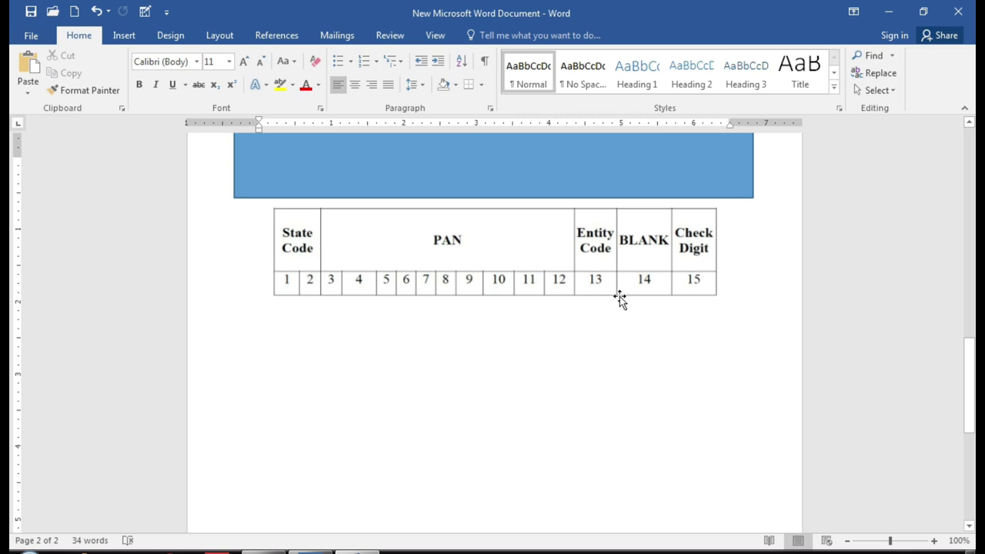
- Switch to TallyPrime and open the list of stock items for master alteration
click(329, 549)
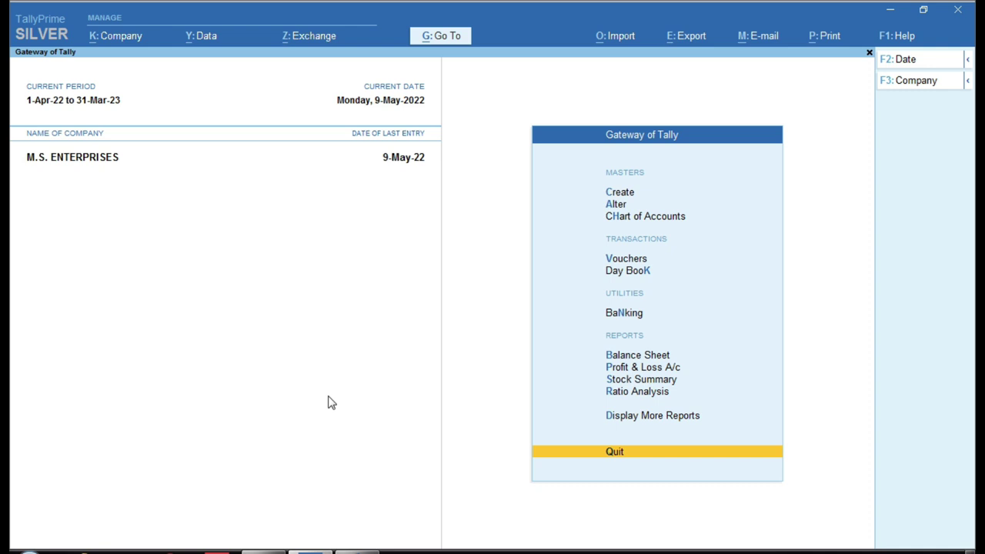
key(Up)
key(Up)
key(Up)
key(Up)
key(Up)
key(Up)
key(Up)
key(Up)
key(Up)
key(Up)
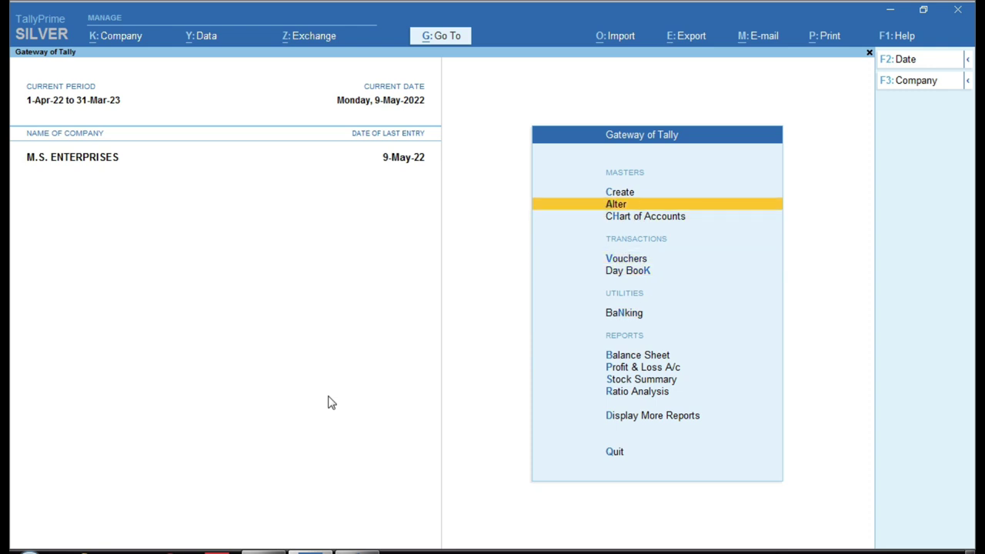
key(Return)
key(Down)
key(Down)
key(Down)
key(Down)
key(Down)
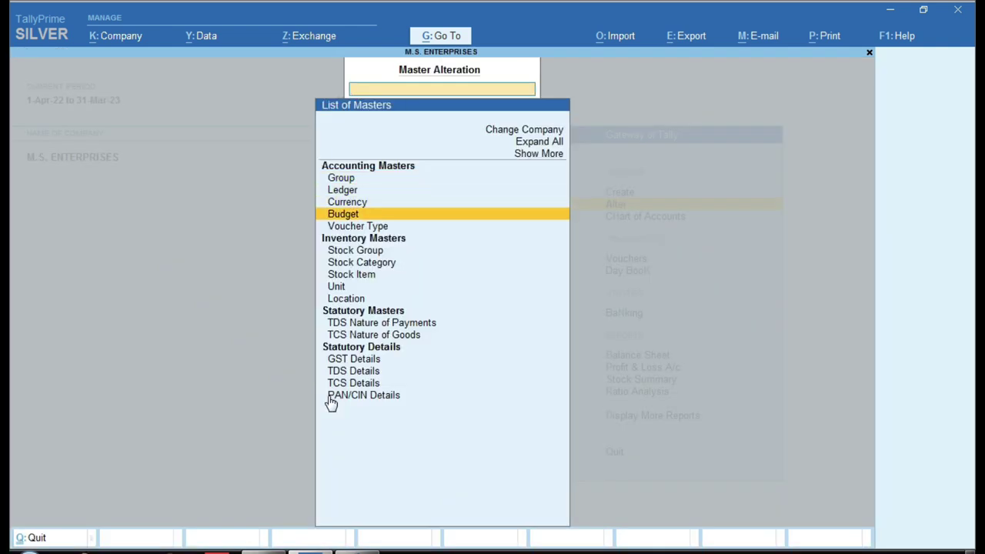
key(Down)
key(Down)
key(Return)
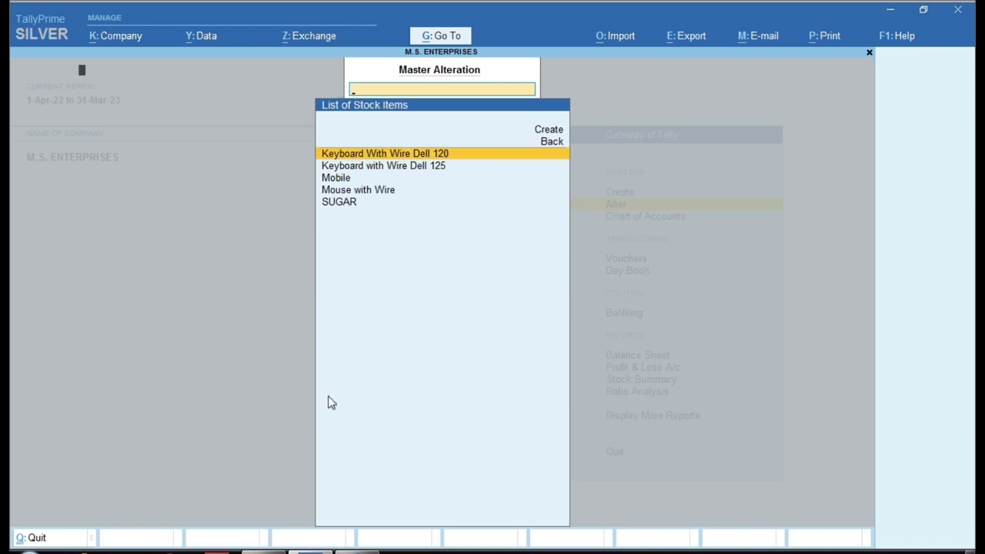
- Open the GST details of the stock item Keyboard With Wire Dell 120 and examine its integrated, central, state and cess rates
key(Return)
key(Return)
key(Return)
key(Return)
key(Return)
key(Return)
key(y)
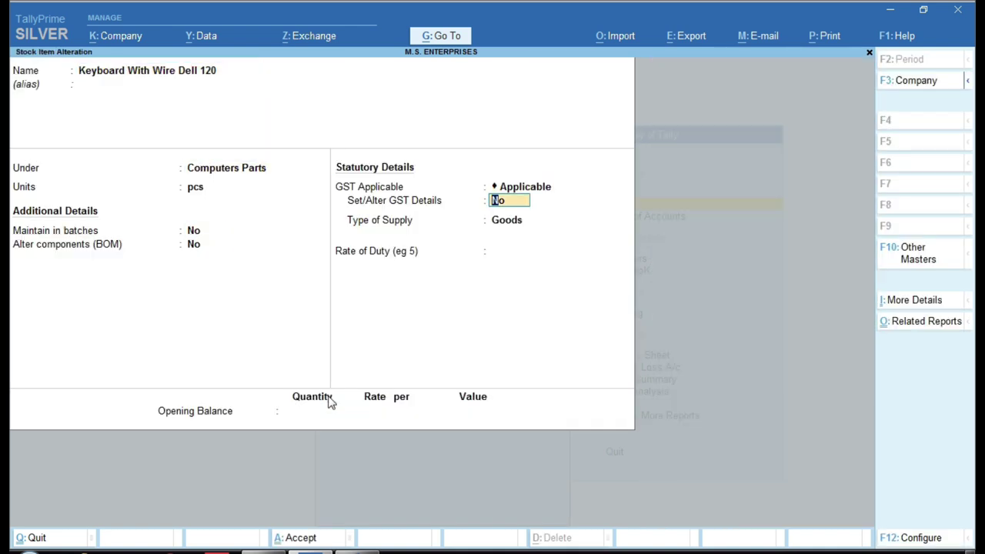
key(Return)
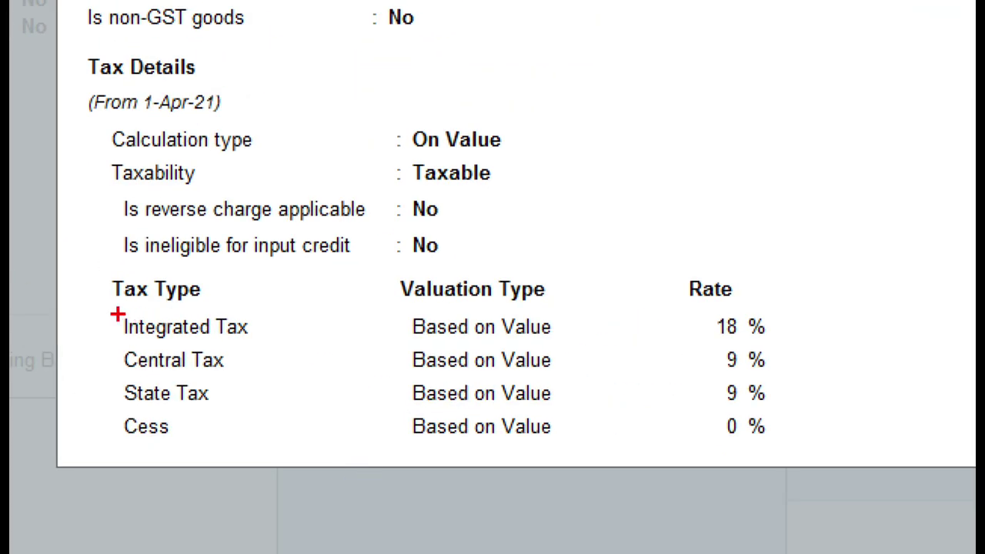
mouse_move(104, 312)
mouse_down()
mouse_move(89, 352)
mouse_move(228, 466)
mouse_move(658, 506)
mouse_move(797, 455)
mouse_up()
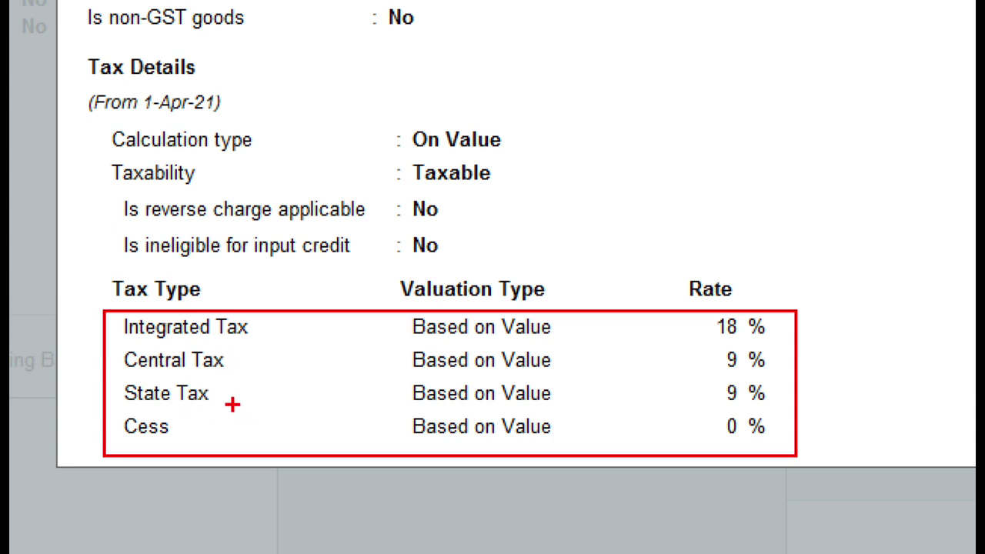
click(283, 428)
drag(115, 407, 140, 435)
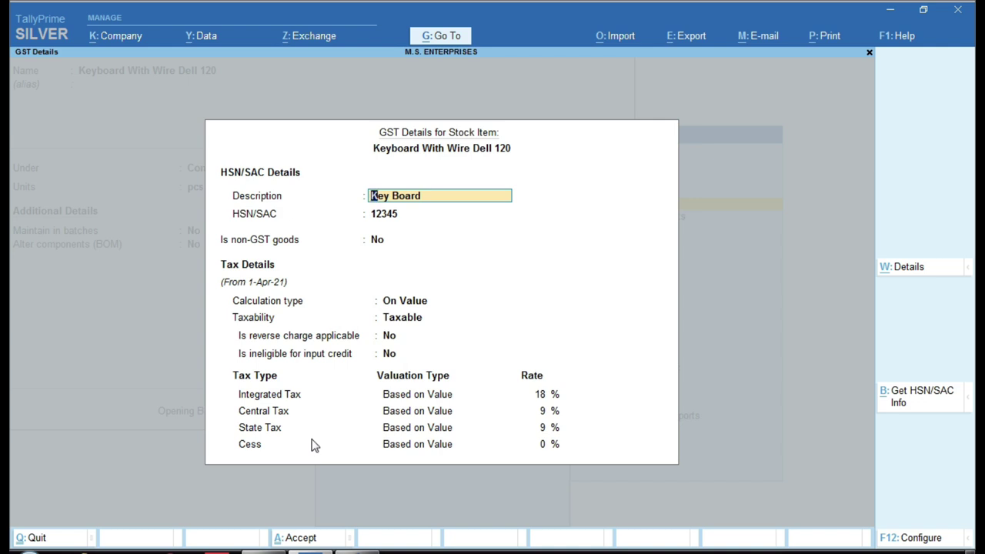
- Leave the stock item's GST details and alteration without saving, returning to the Gateway of Tally
key(Escape)
key(Escape)
key(y)
key(Escape)
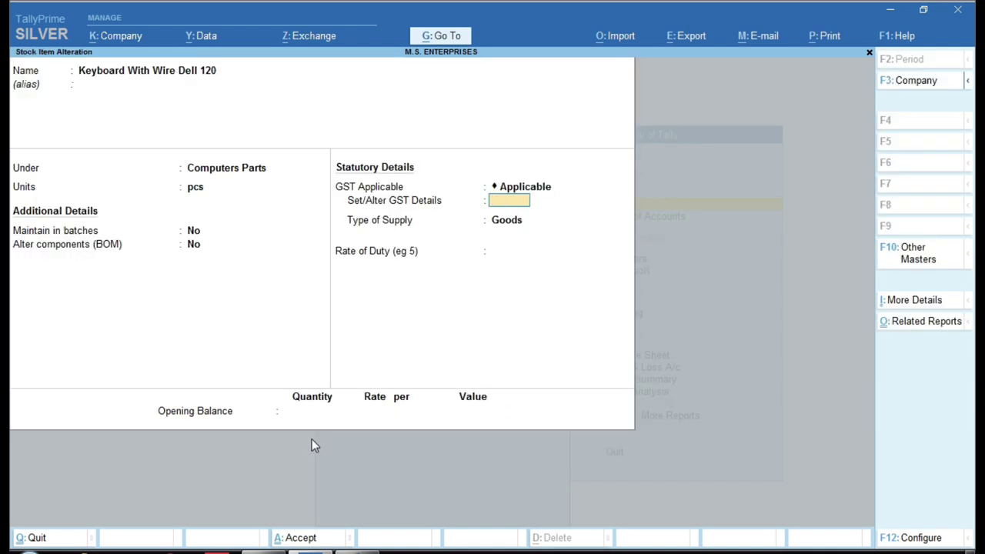
key(Escape)
key(y)
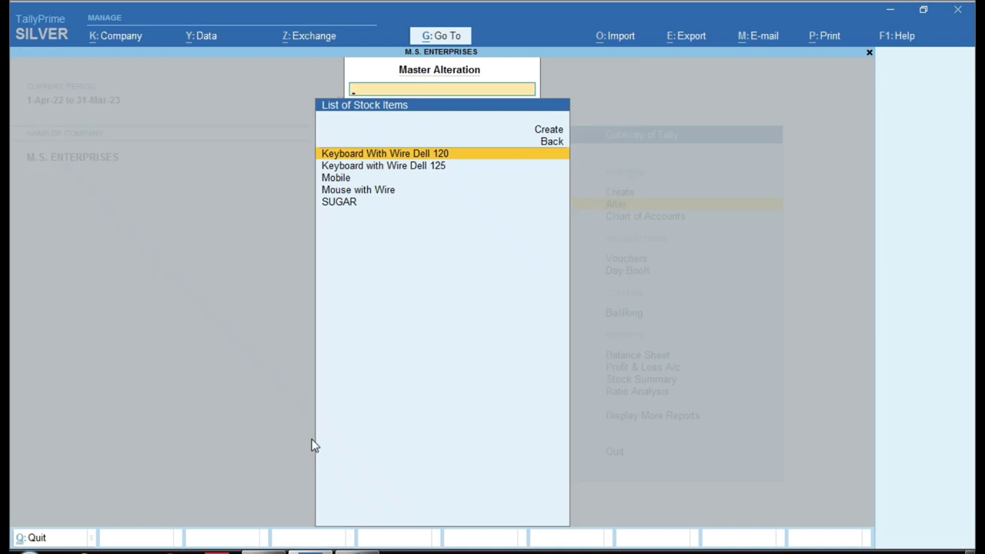
key(Escape)
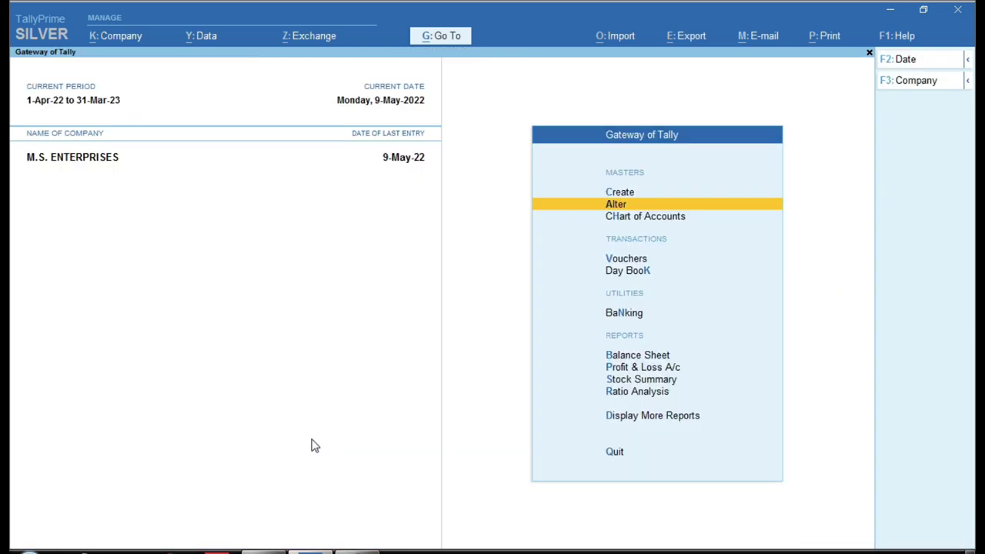
- Open the Abc Trading Company ledger for alteration
key(Return)
key(Down)
key(Down)
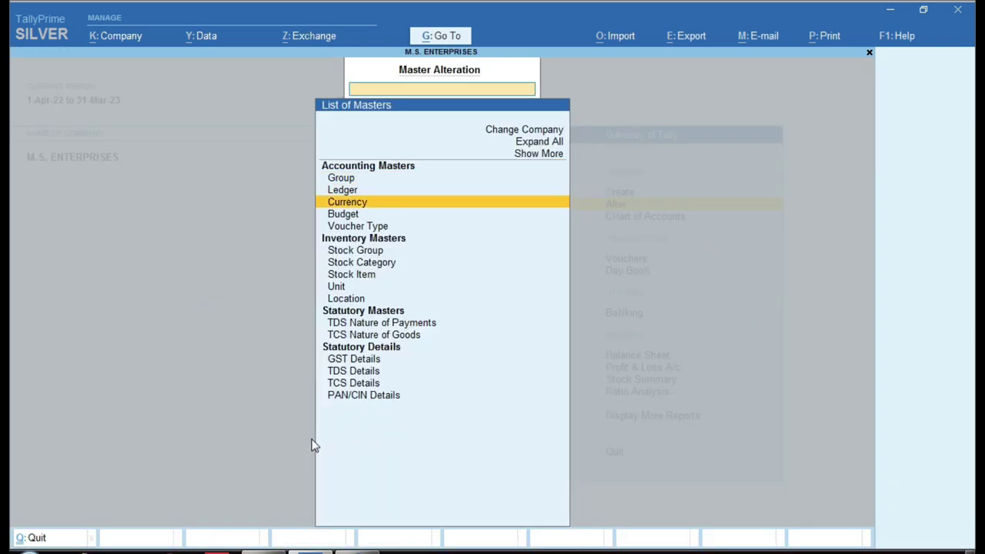
key(Up)
key(Return)
key(Return)
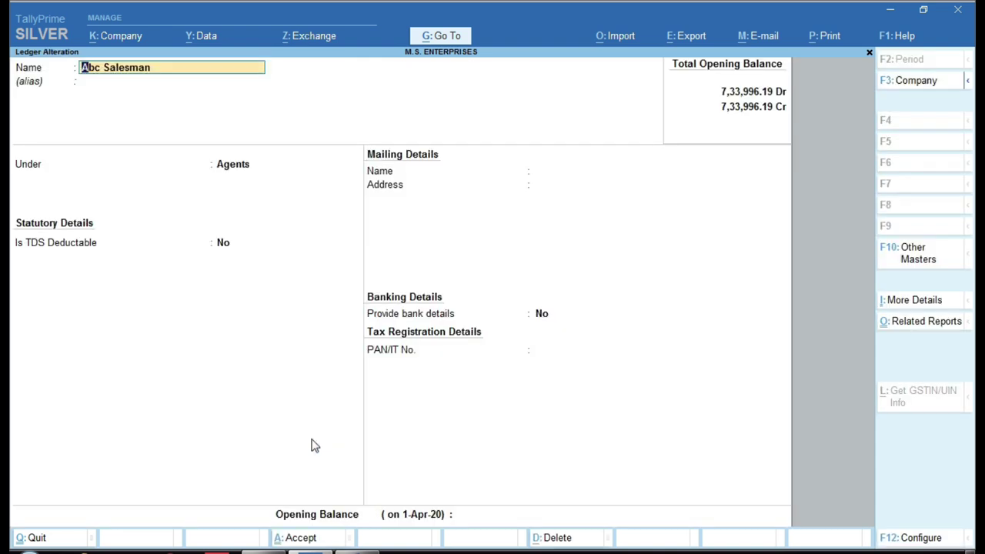
key(Escape)
key(Down)
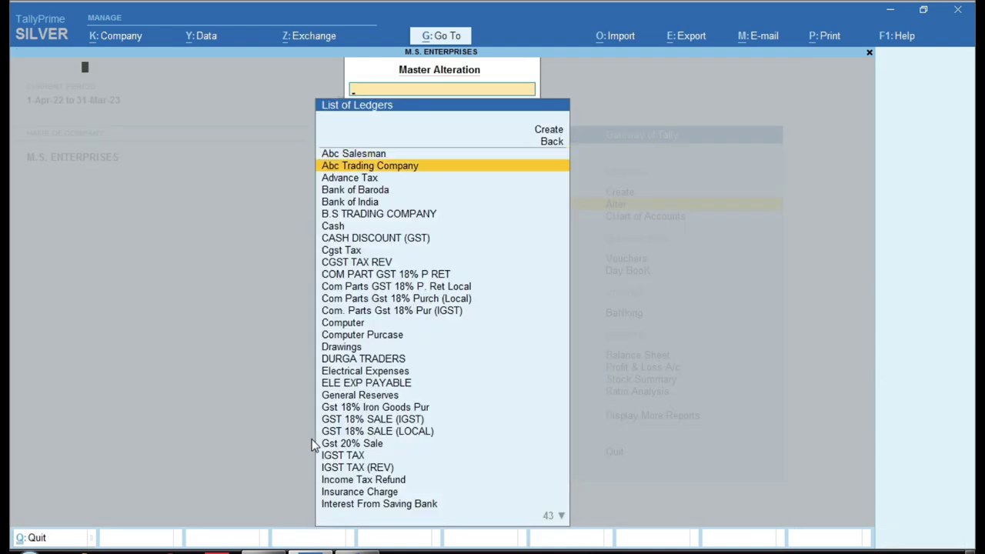
key(Return)
- Show the ledger's GST registration type options and examine the Unregistered, Regular and Composition types
click(554, 403)
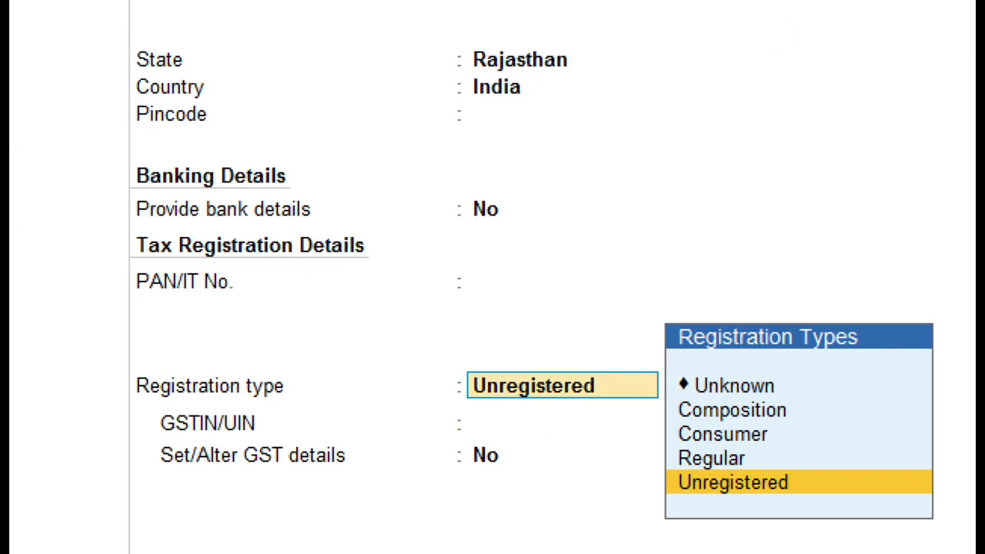
click(647, 490)
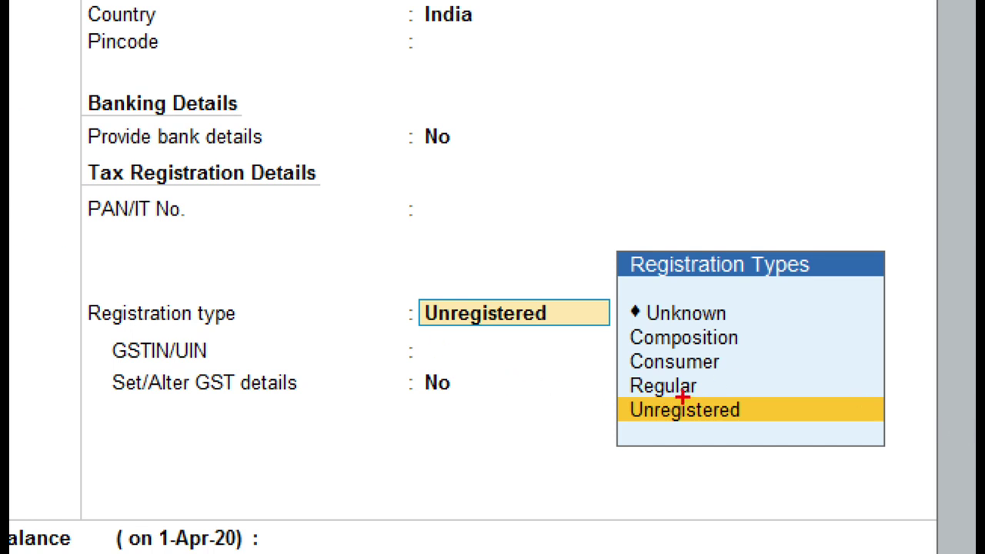
click(631, 431)
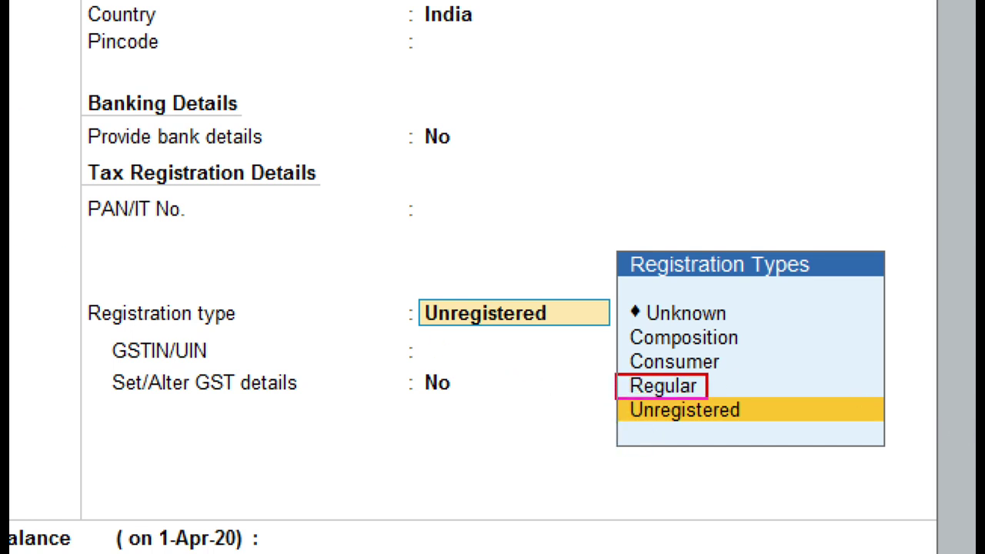
mouse_move(621, 325)
mouse_down()
mouse_move(682, 356)
mouse_move(747, 354)
mouse_up()
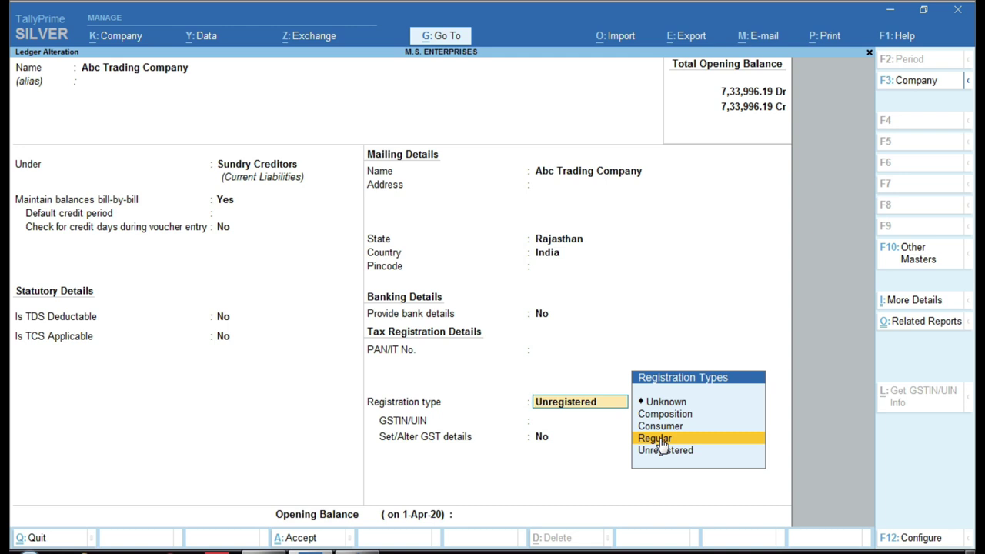
- Leave the ledger alteration without changing the registration type and return to the Gateway of Tally
key(Escape)
key(Escape)
key(Escape)
key(Escape)
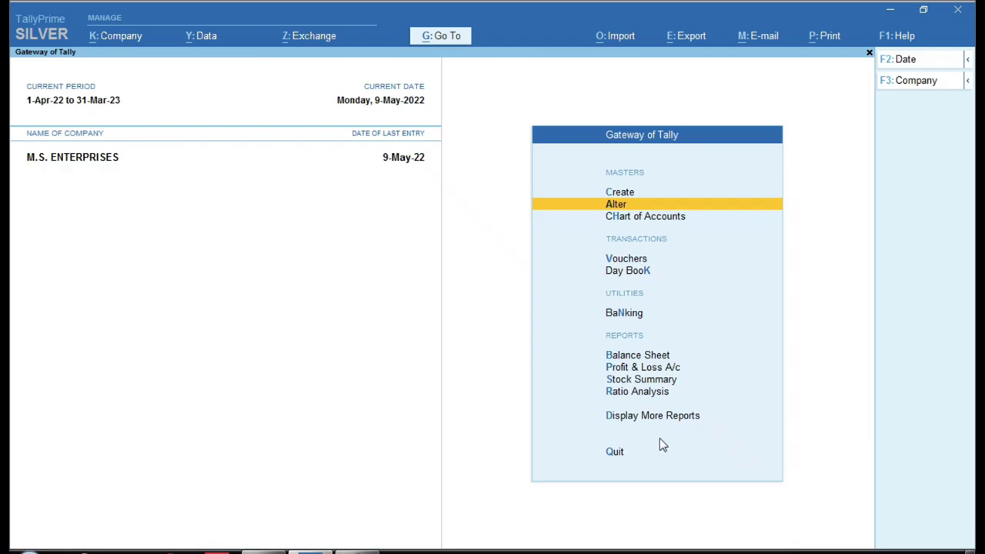
- Open the company features and bring up the company's GST details, keeping Goods and Services Tax enabled
key(Up)
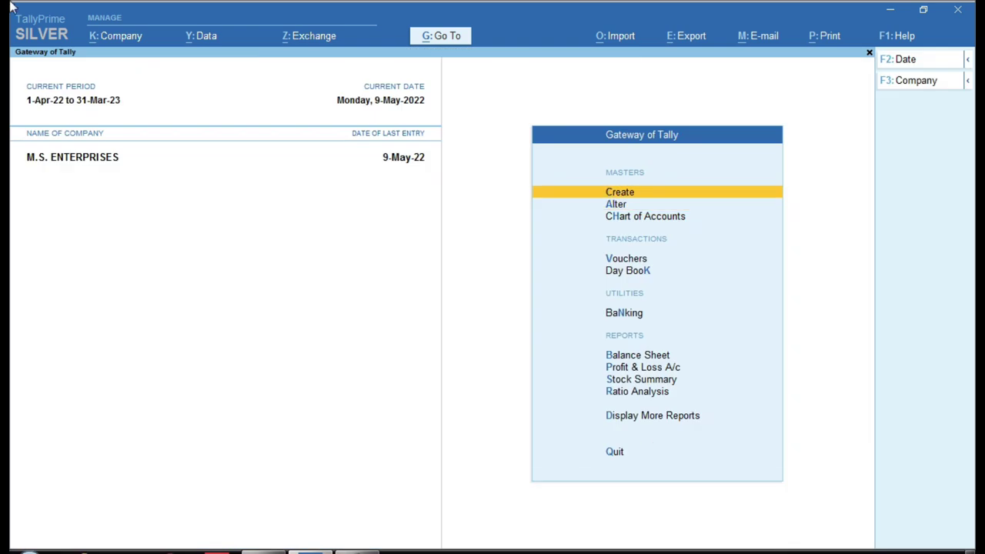
click(131, 45)
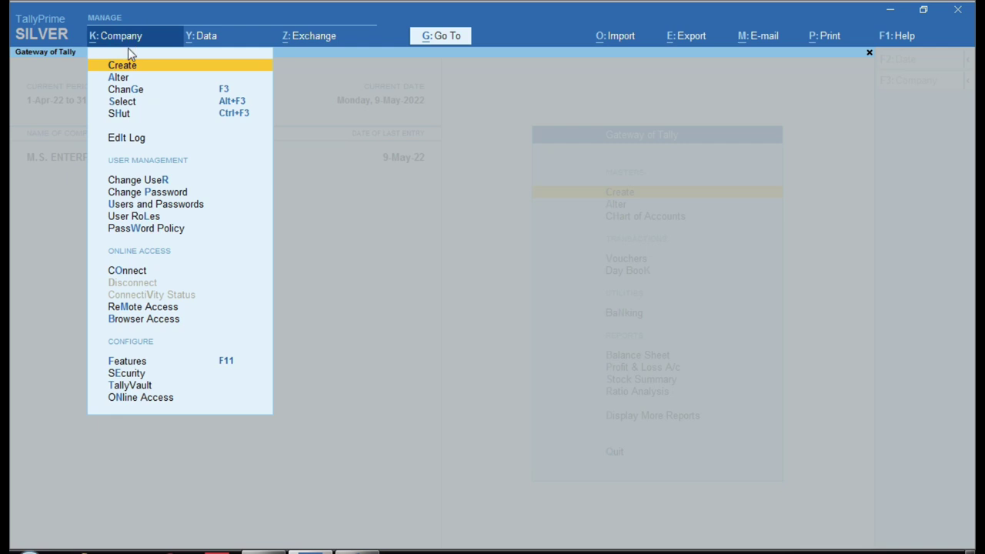
click(212, 361)
click(750, 216)
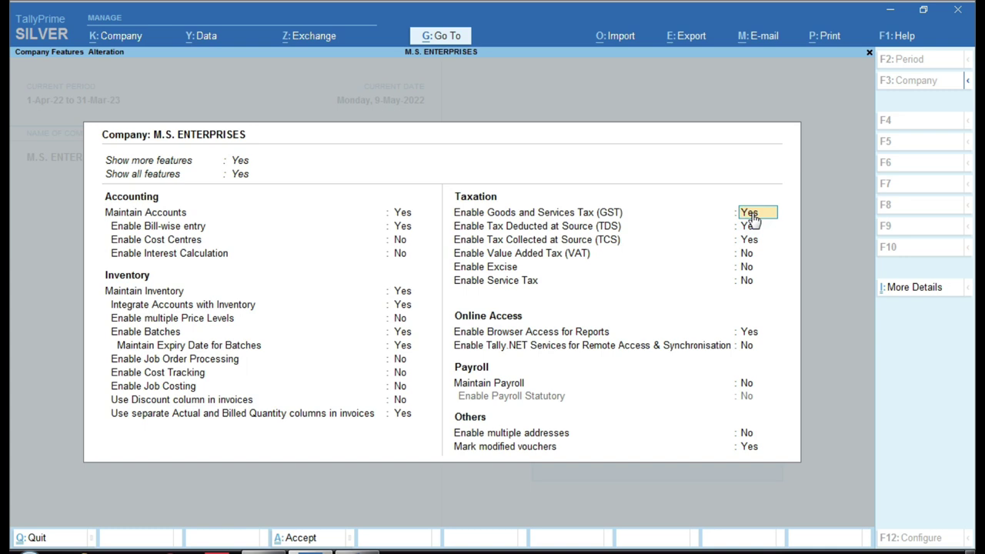
key(Return)
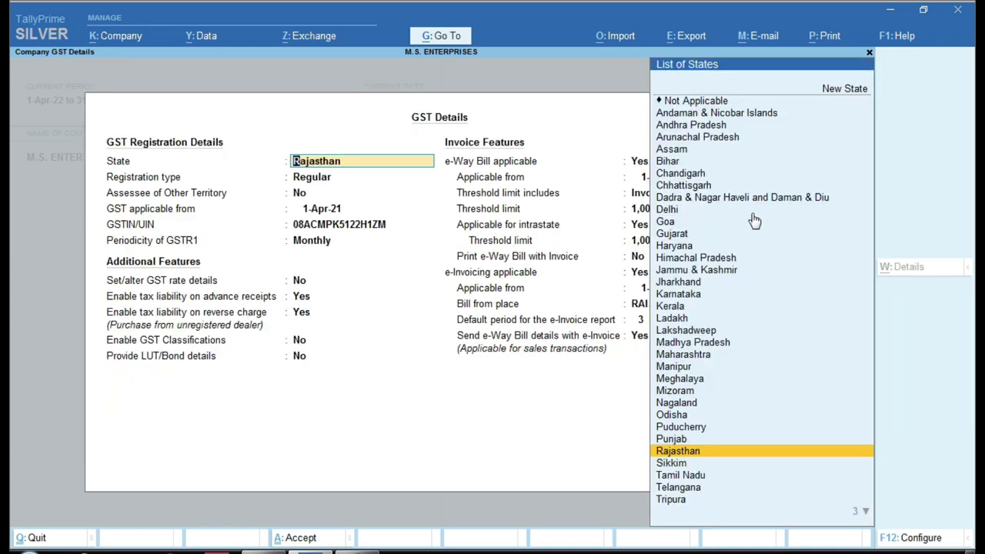
- Clear the company's GSTIN/UIN in the GST registration details and advance to the GSTR1 periodicity options
key(Return)
key(Return)
key(Return)
key(Return)
key(Return)
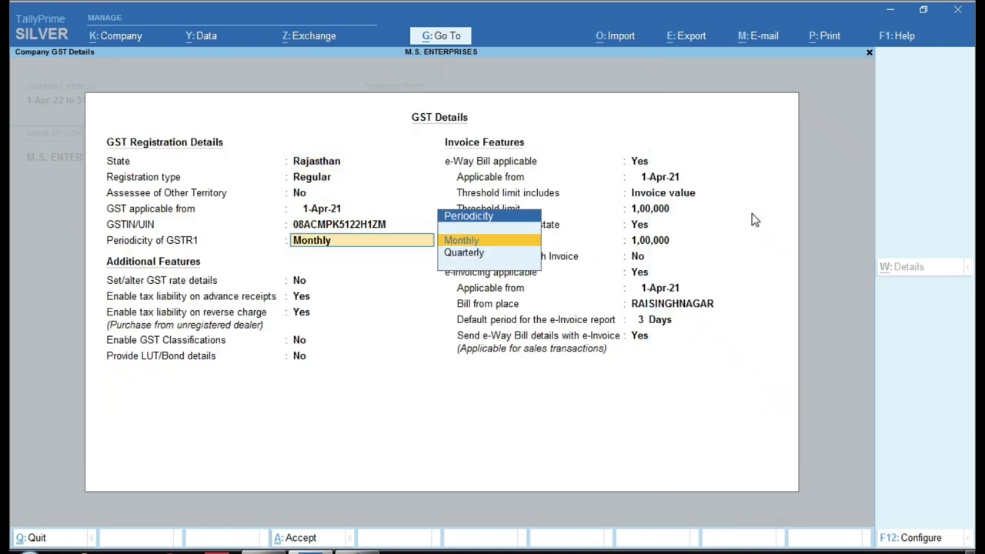
click(388, 225)
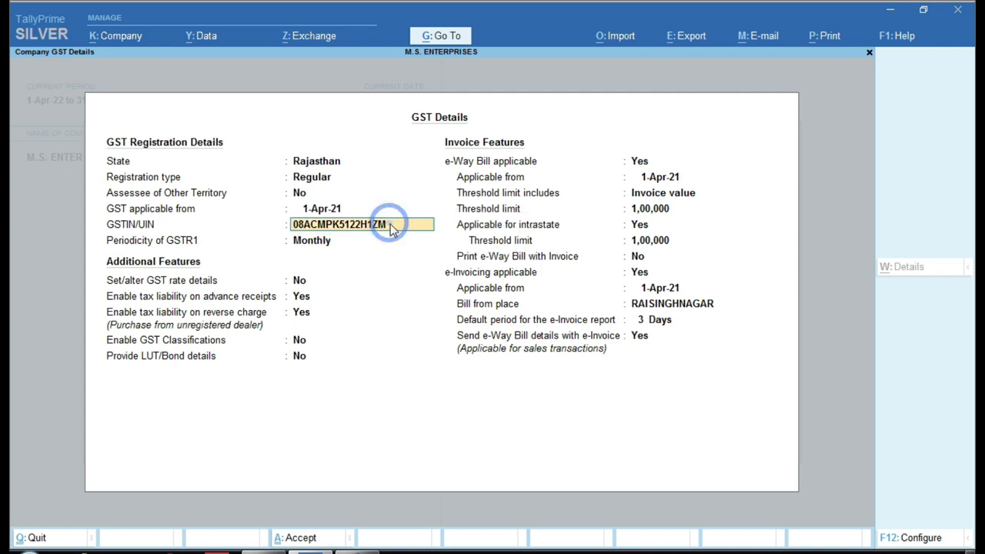
key(BackSpace)
key(Return)
key(Return)
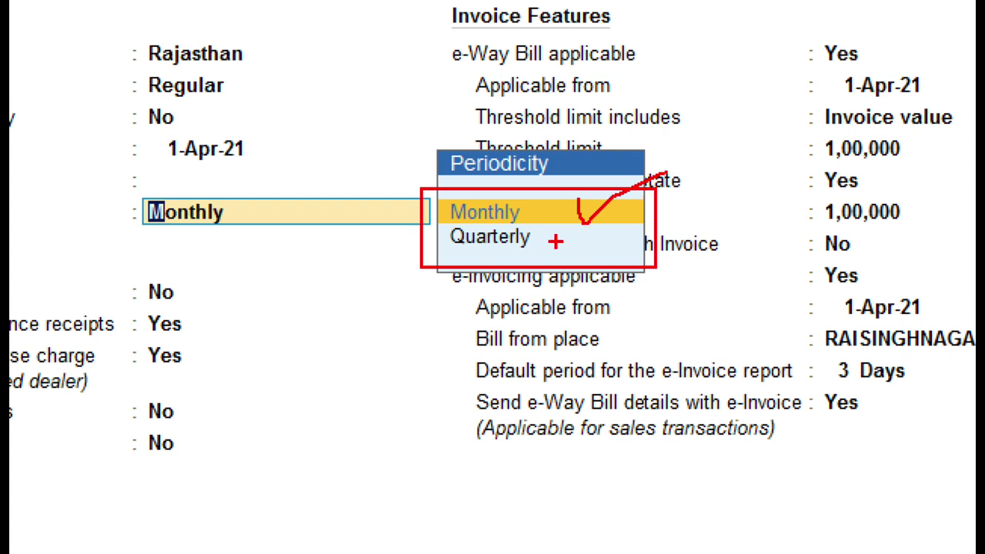
- Examine the Monthly and Quarterly GSTR1 periodicity options and leave the company GST details without saving
drag(540, 237, 633, 233)
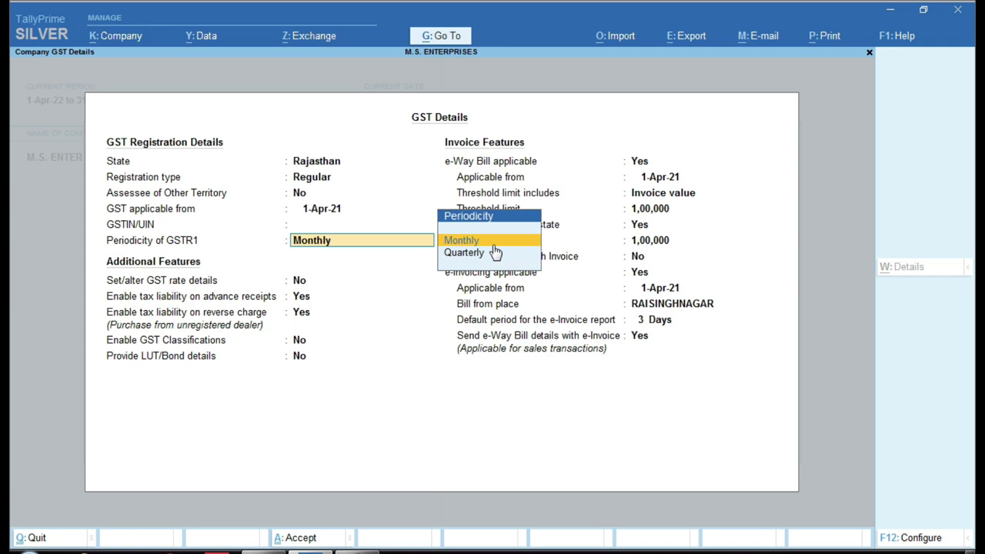
key(Escape)
key(Escape)
key(y)
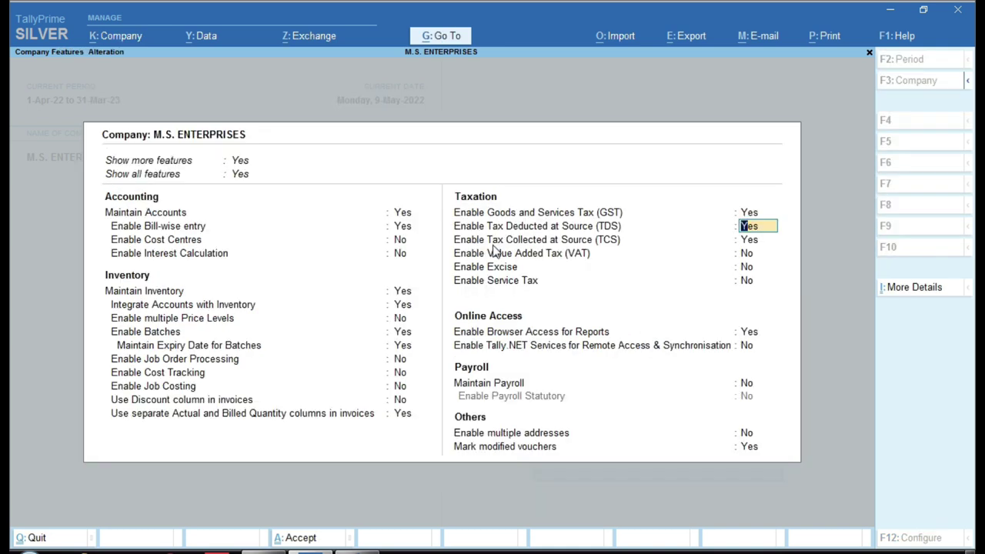
- Leave the company features without saving and return to the Gateway of Tally
key(Escape)
key(Escape)
key(y)
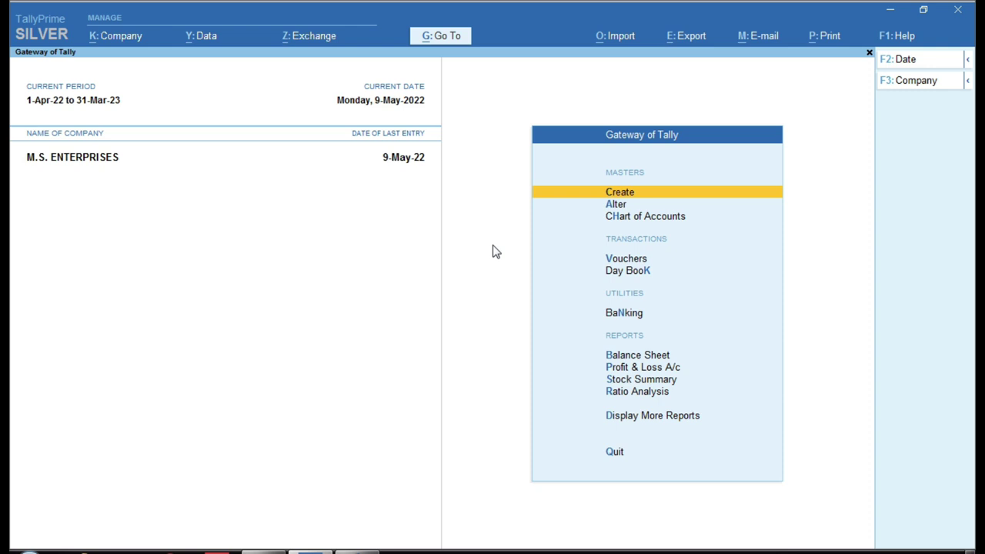
- Open the Cgst Tax ledger for alteration, keeping its name
key(Down)
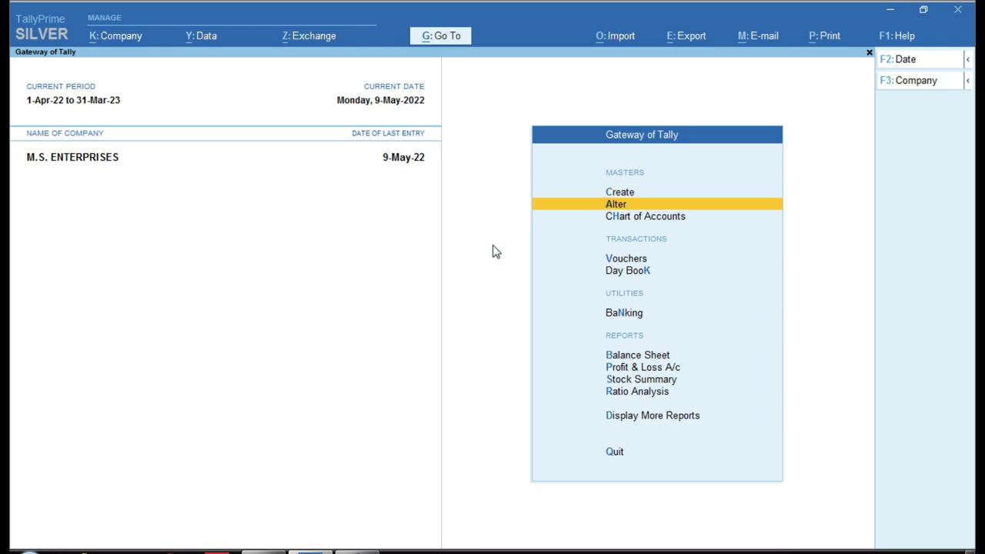
key(Return)
key(Down)
key(Return)
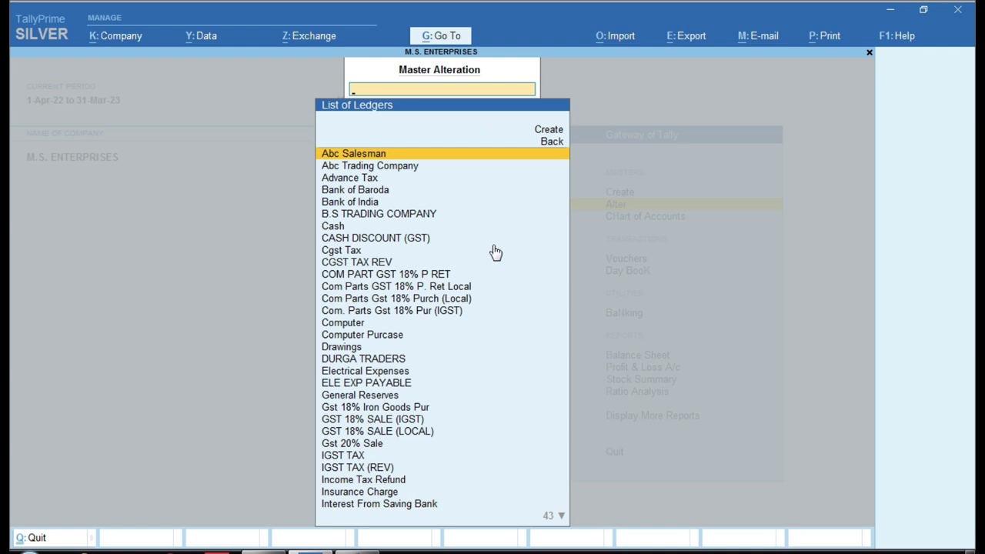
text(Cgs)
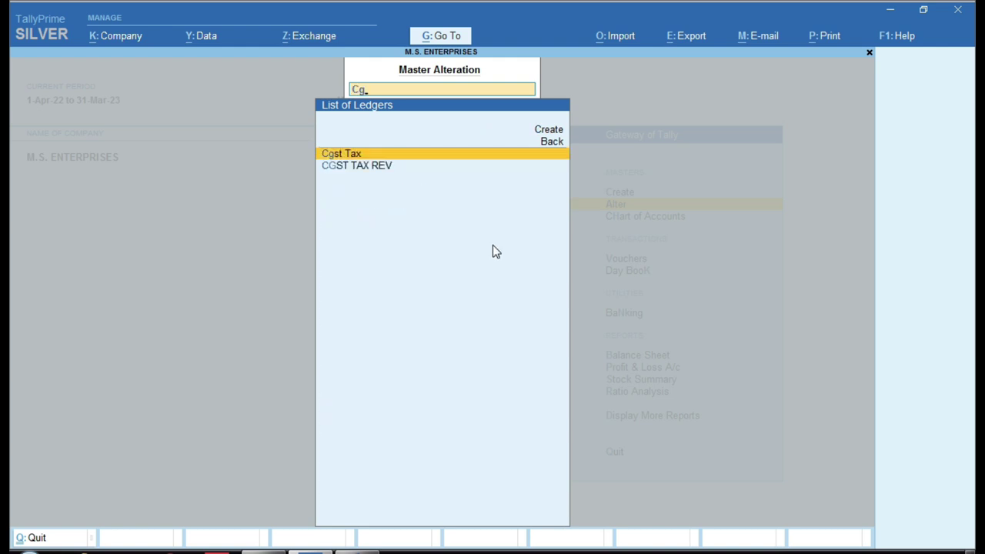
key(Return)
key(Return)
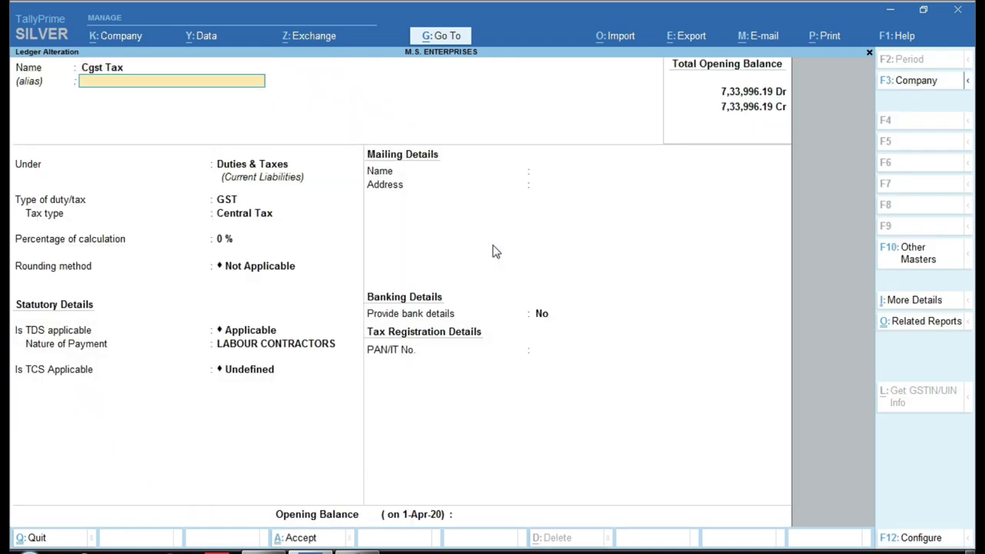
- Examine the group the Cgst Tax ledger belongs under and its parent group, marking both on screen
key(Return)
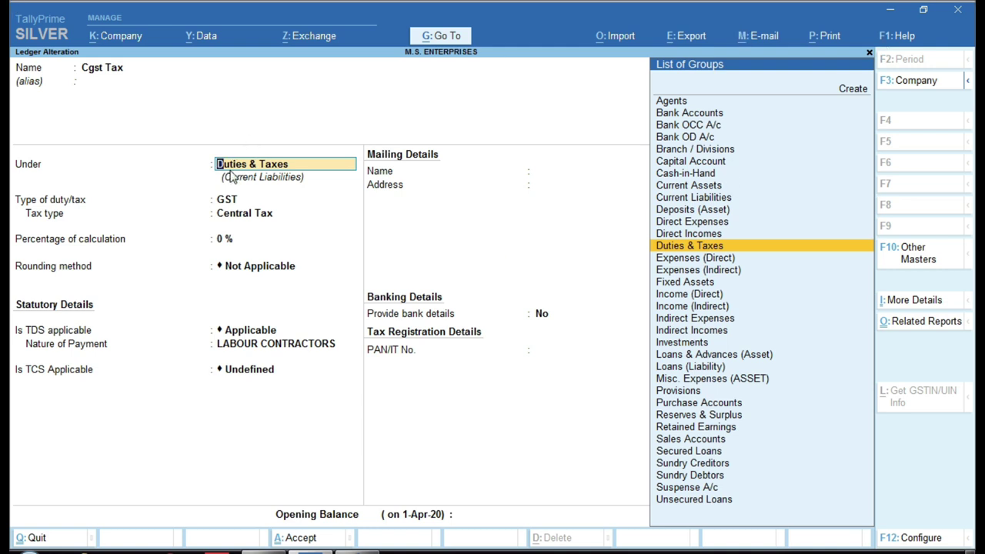
key(ctrl)
mouse_move(204, 144)
mouse_down()
mouse_move(215, 165)
mouse_move(317, 188)
mouse_up()
drag(406, 207, 442, 207)
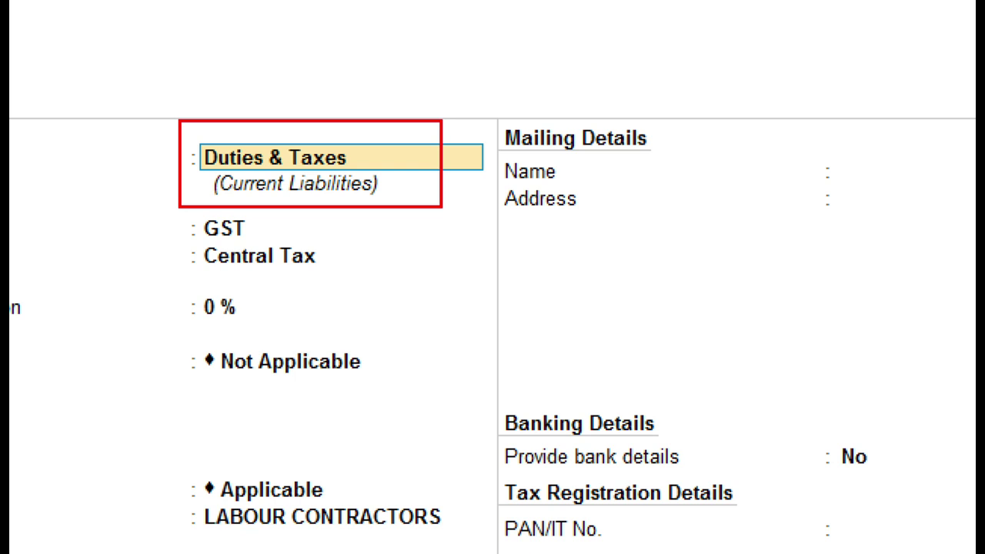
mouse_move(210, 169)
mouse_down()
mouse_move(225, 186)
mouse_move(406, 204)
mouse_up()
key(Escape)
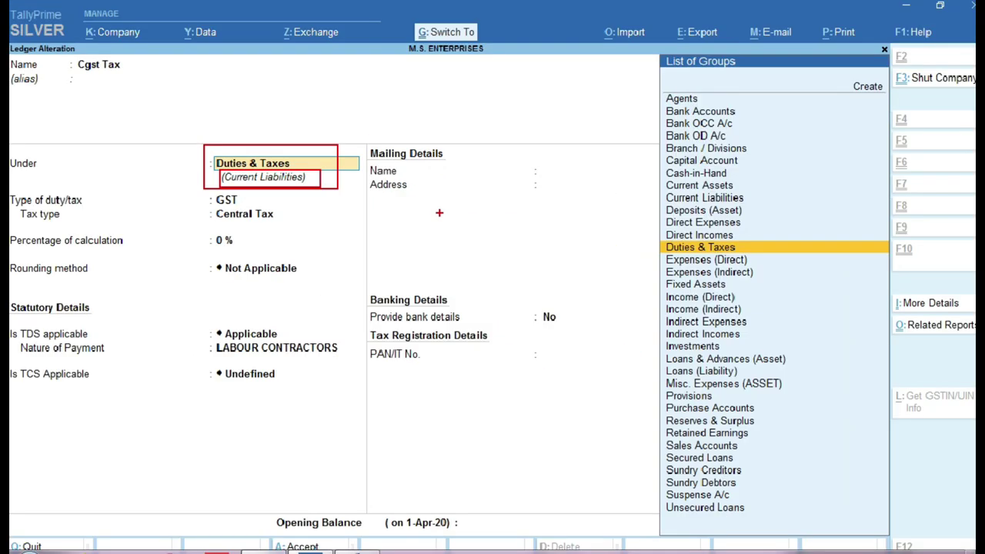
- Keep the group and GST as the type of duty/tax, then examine and mark each of the available tax types
key(Return)
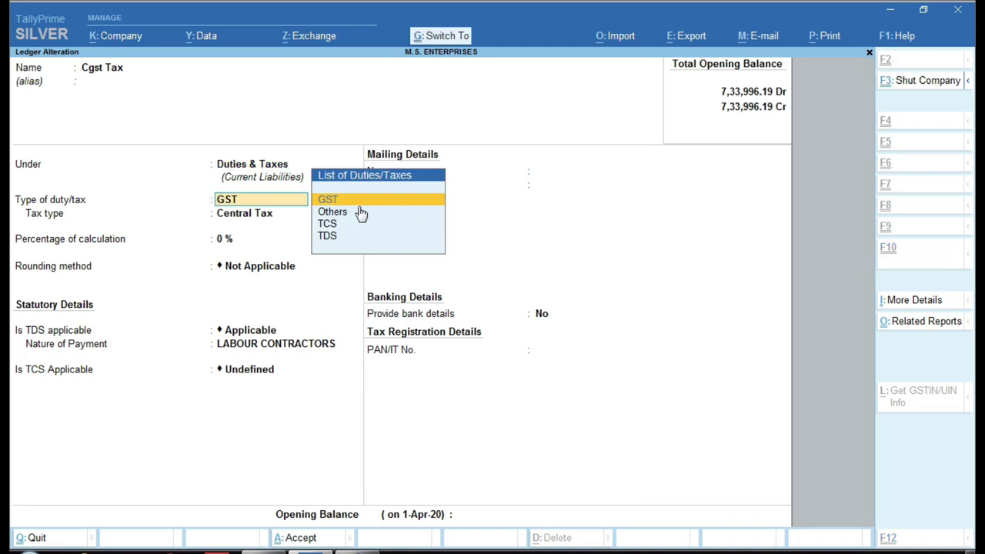
key(ctrl+1)
key(Return)
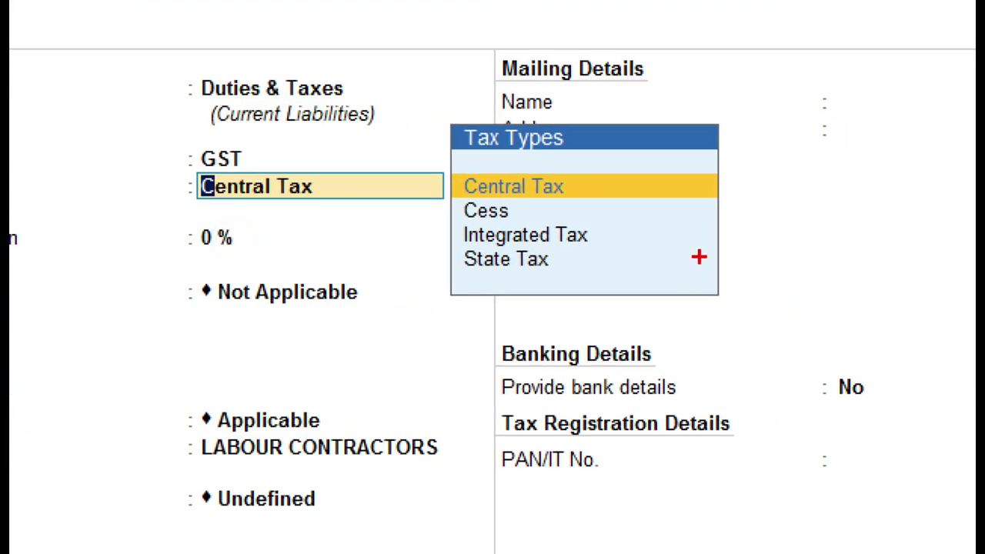
drag(579, 187, 641, 179)
drag(522, 214, 581, 194)
drag(582, 239, 651, 209)
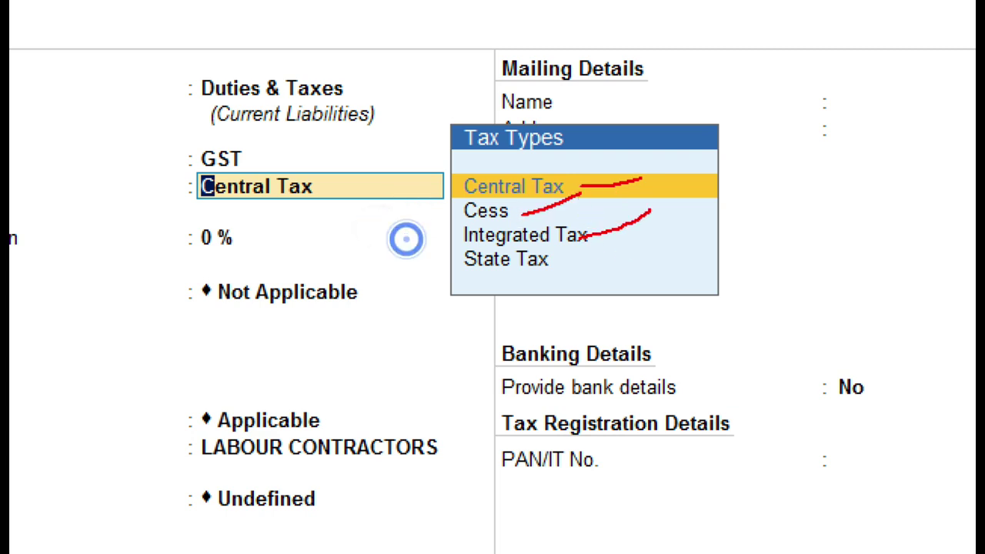
drag(553, 268, 614, 230)
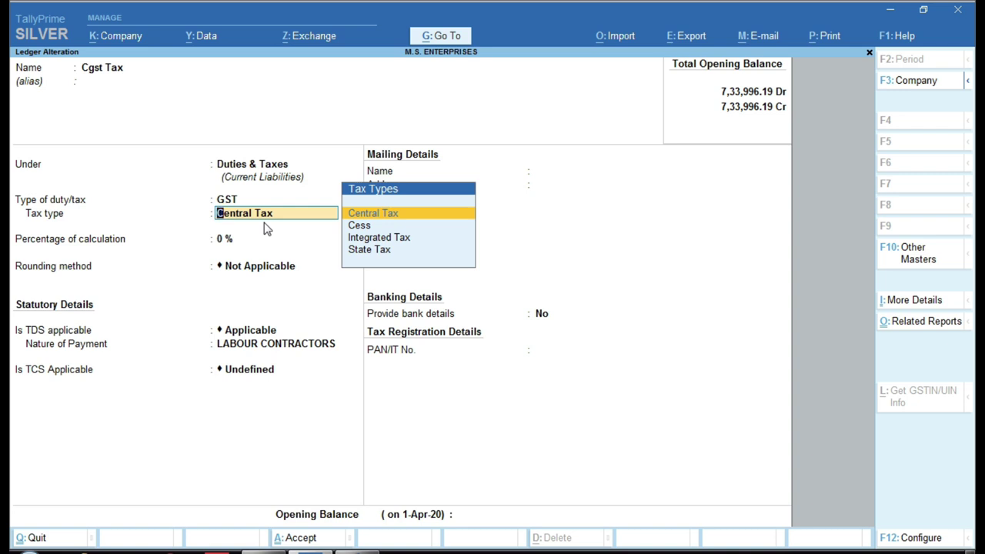
- Leave the Cgst Tax ledger alteration without saving and return to the list of ledgers
key(Escape)
key(Escape)
key(y)
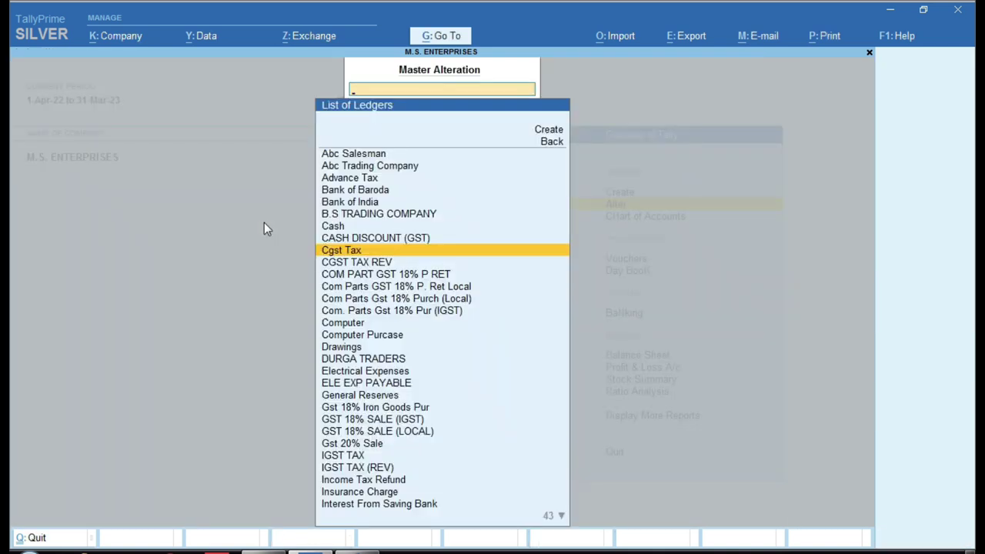